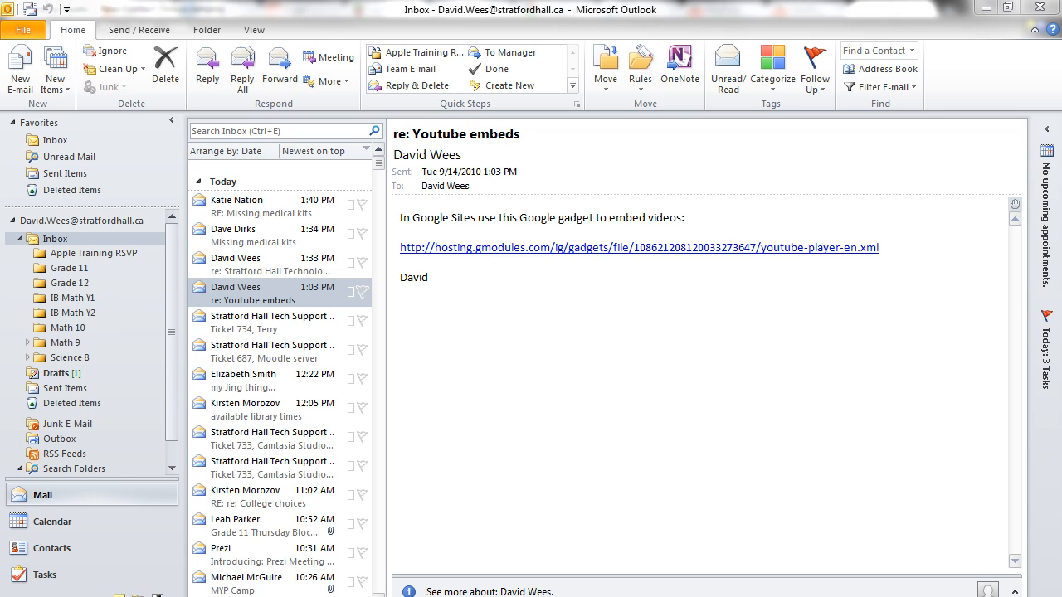
Step: Create a new contact group via New Items > More Items, named David Wees Contact
{"action": "left_click", "coordinate": [55, 83]}
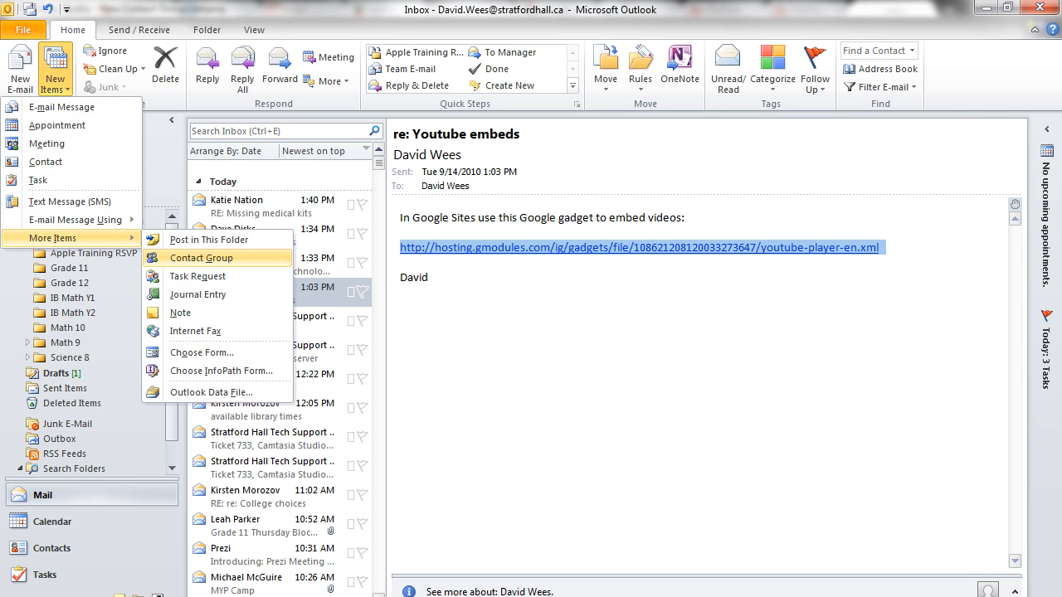
{"action": "left_click", "coordinate": [202, 258]}
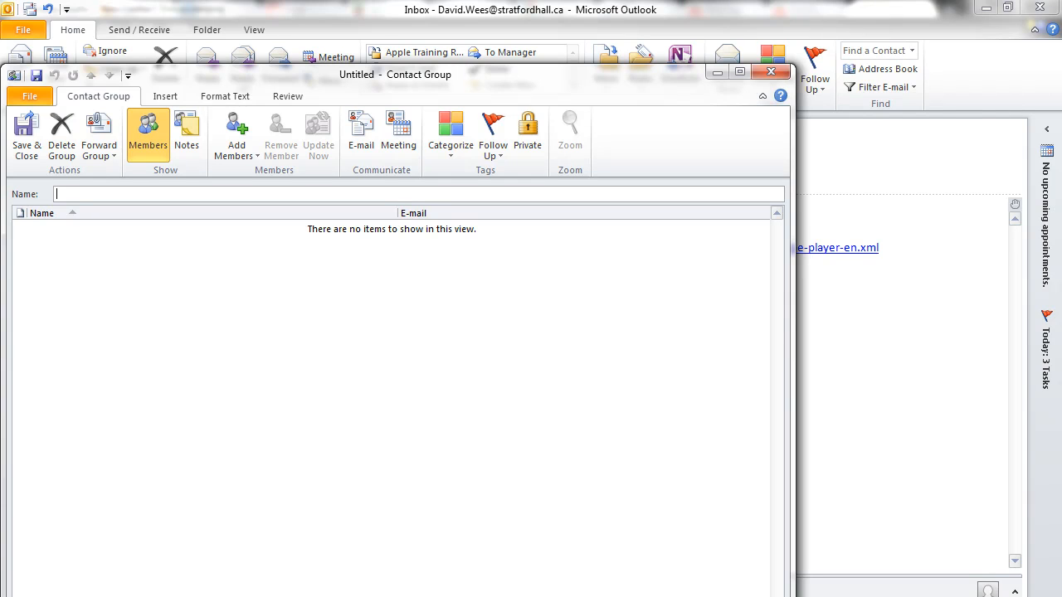
{"action": "type", "text": "David"}
{"action": "type", "text": "Wees Contact"}
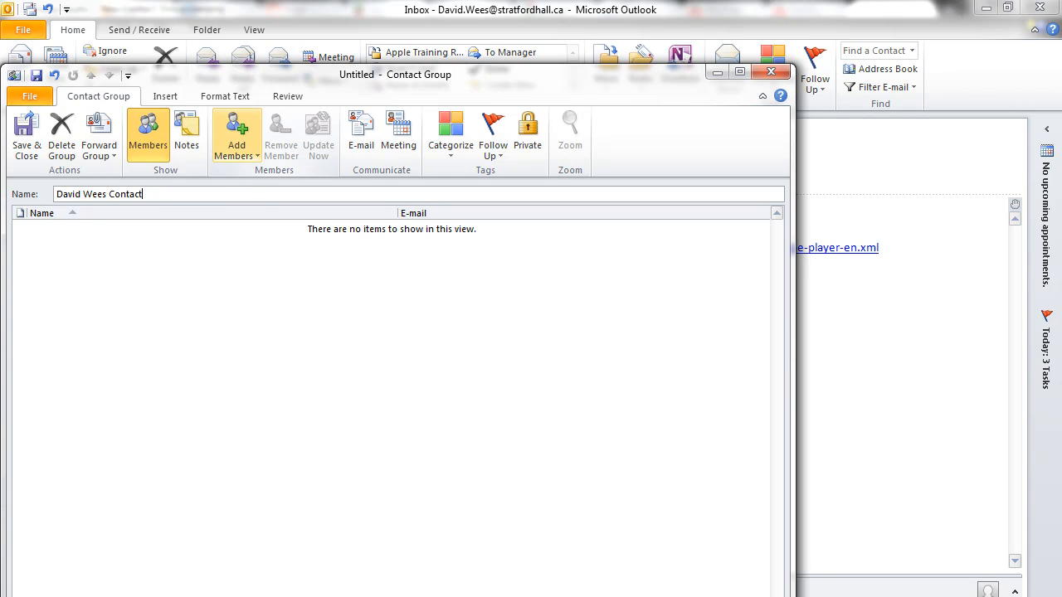
{"action": "left_click", "coordinate": [236, 137]}
{"action": "left_click", "coordinate": [182, 192]}
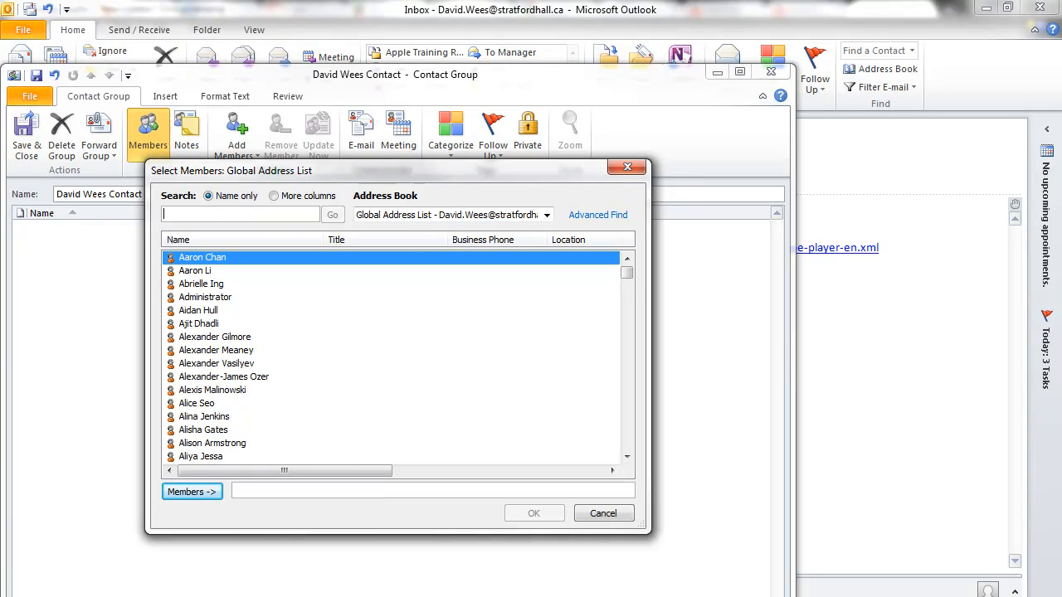
{"action": "type", "text": "david"}
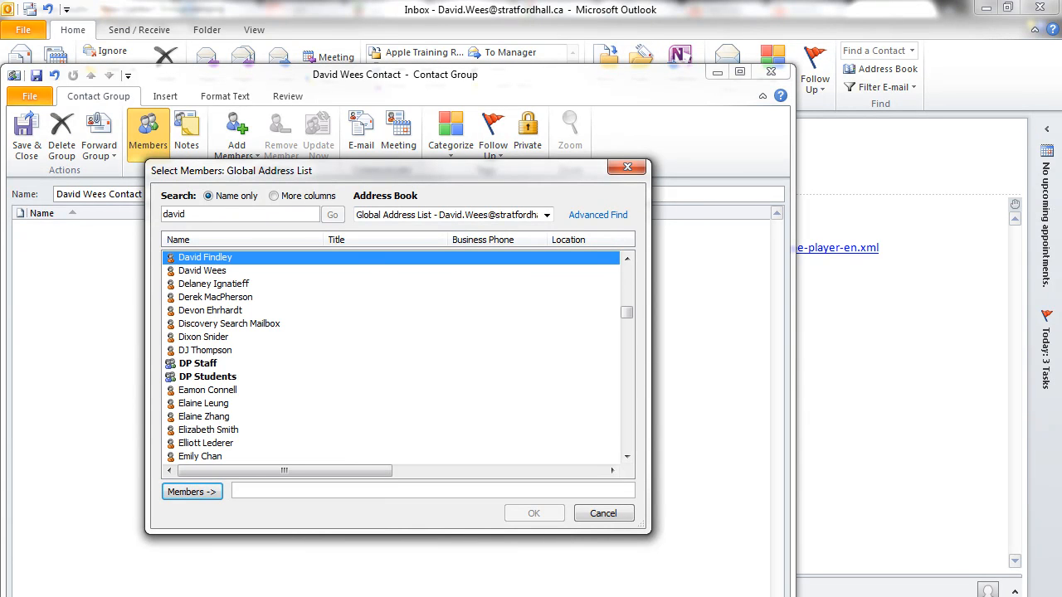
{"action": "key", "text": "Down"}
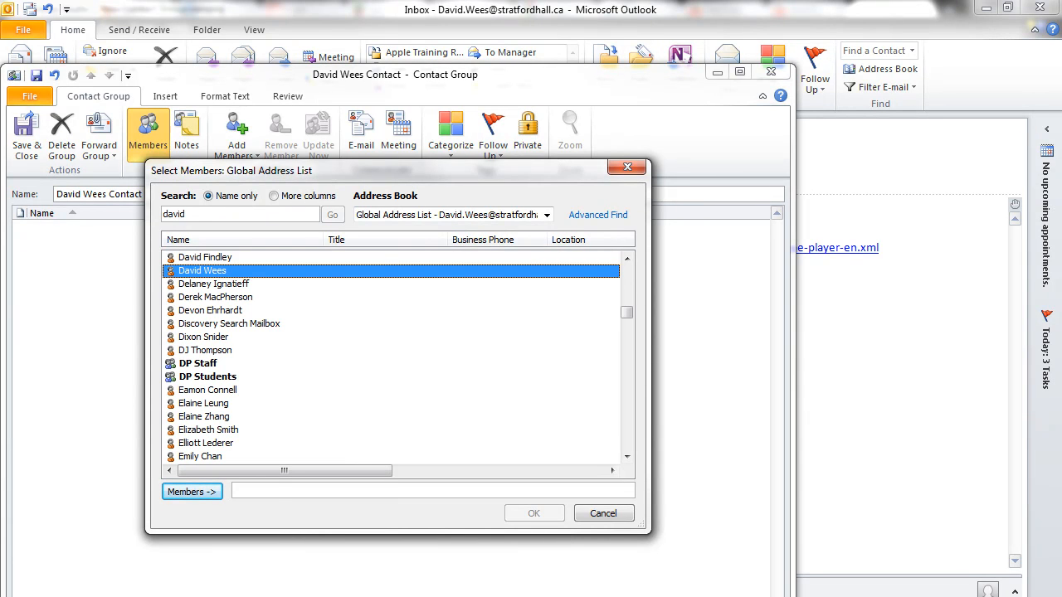
{"action": "key", "text": "Return"}
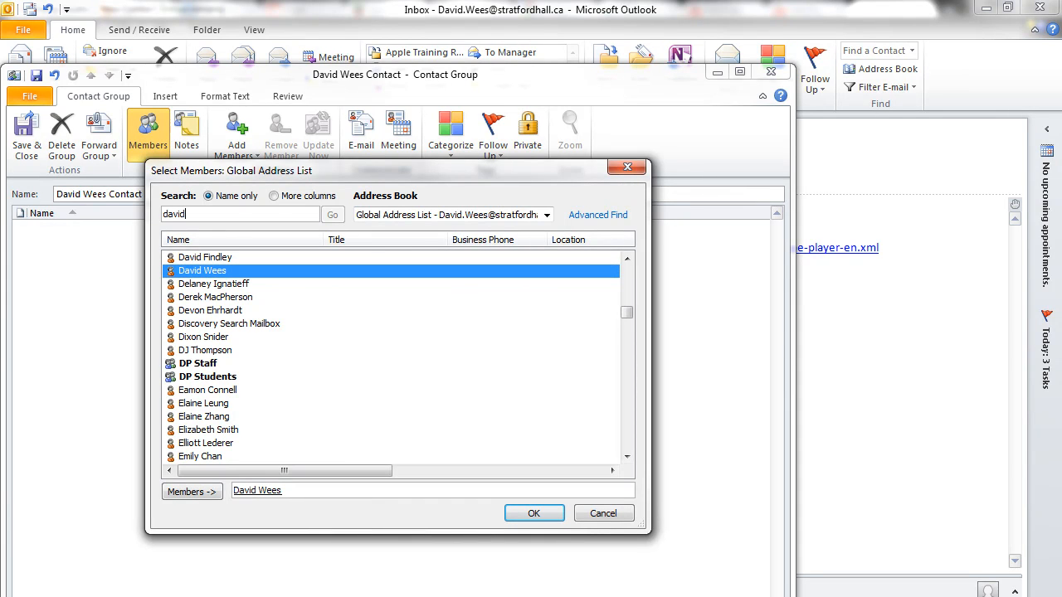
{"action": "double_click", "coordinate": [174, 214]}
{"action": "key", "text": "BackSpace"}
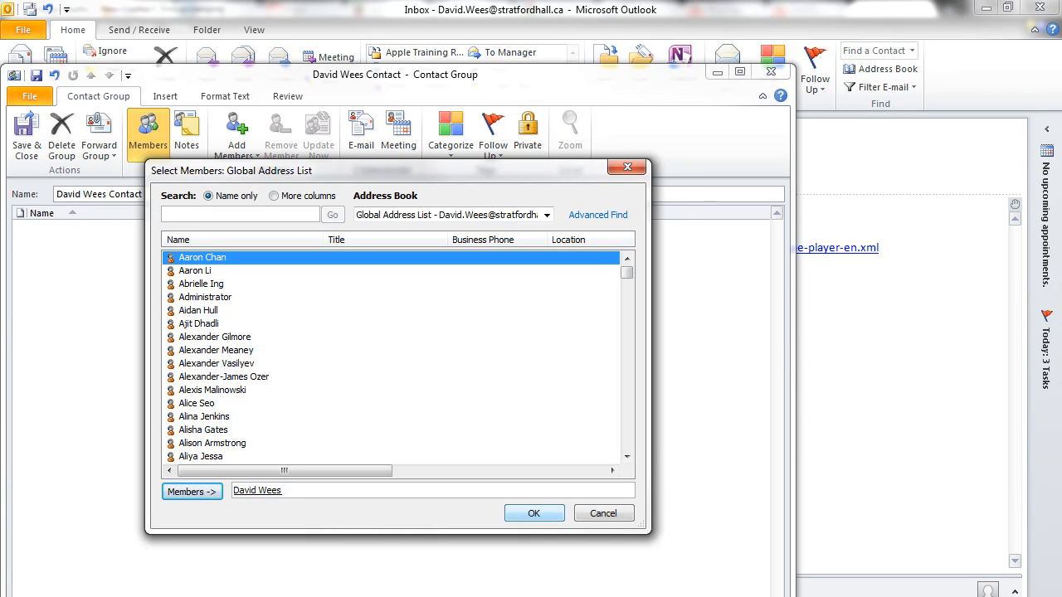
{"action": "key", "text": "Return"}
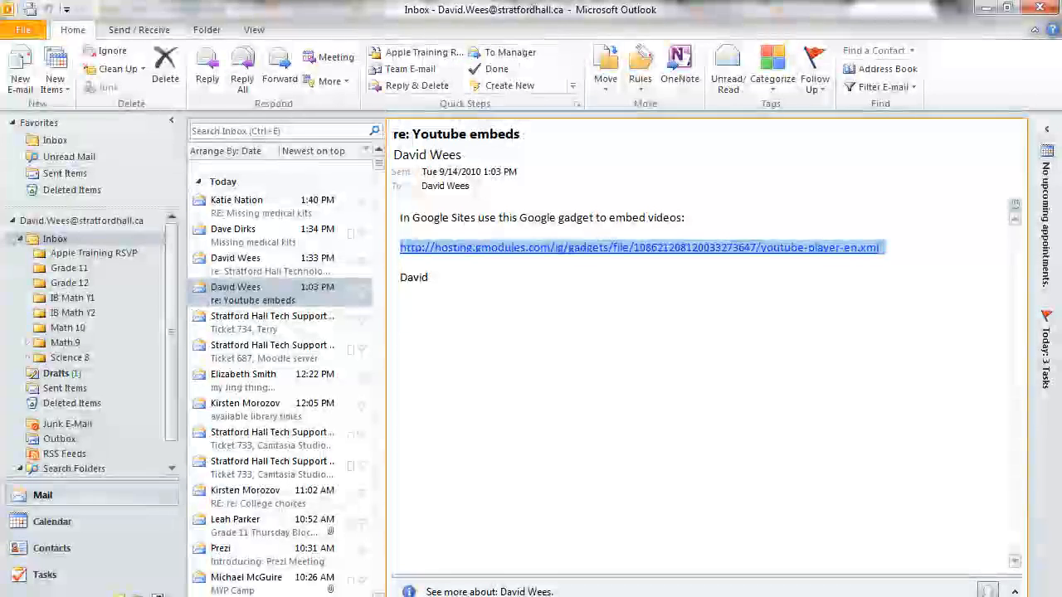
{"action": "left_click", "coordinate": [20, 70]}
{"action": "type", "text": "d"}
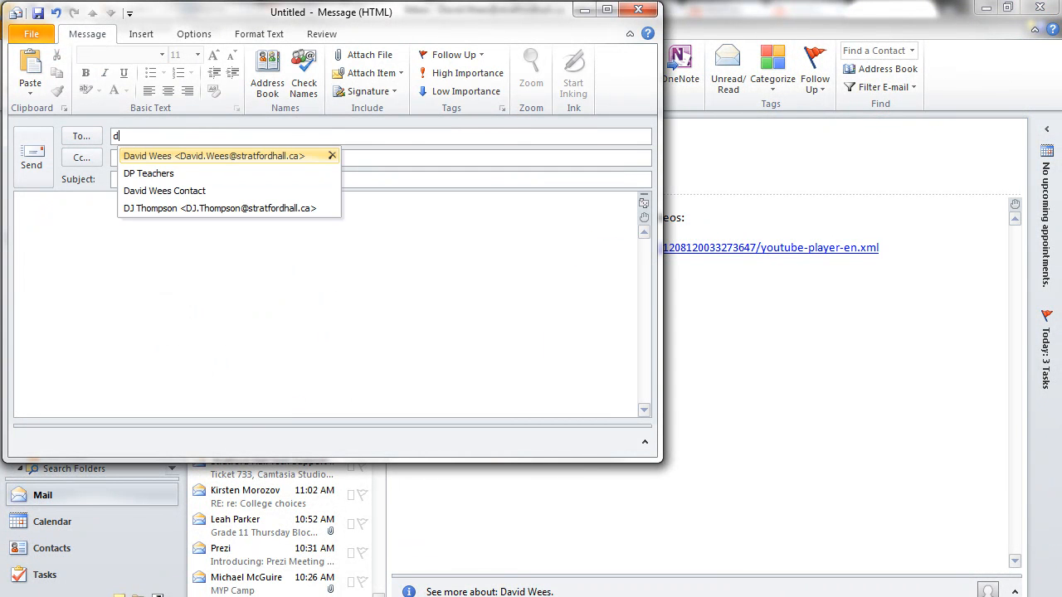
{"action": "type", "text": "avid"}
{"action": "key", "text": "Down"}
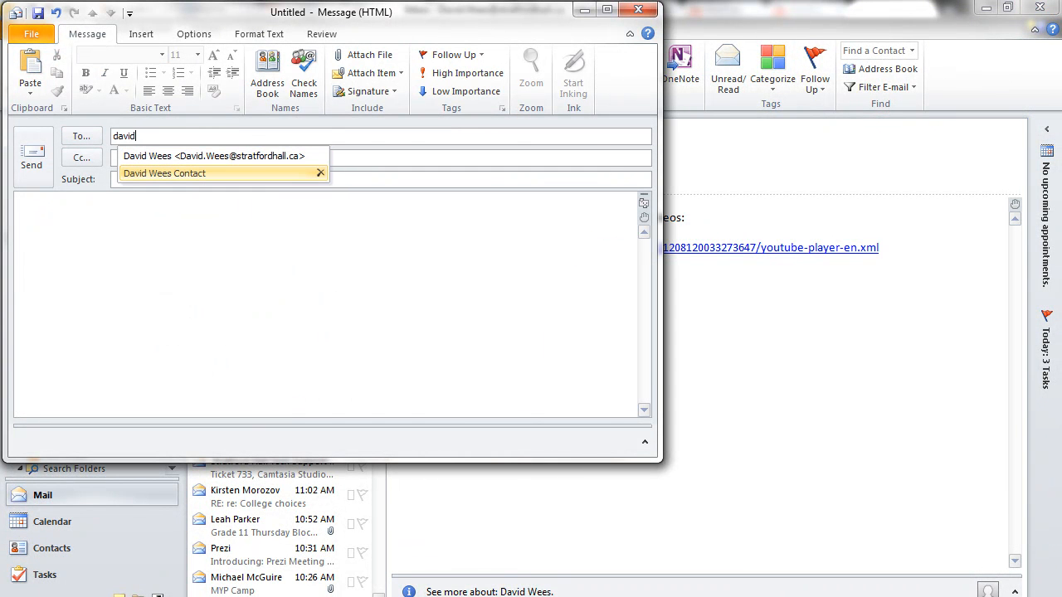
{"action": "key", "text": "Return"}
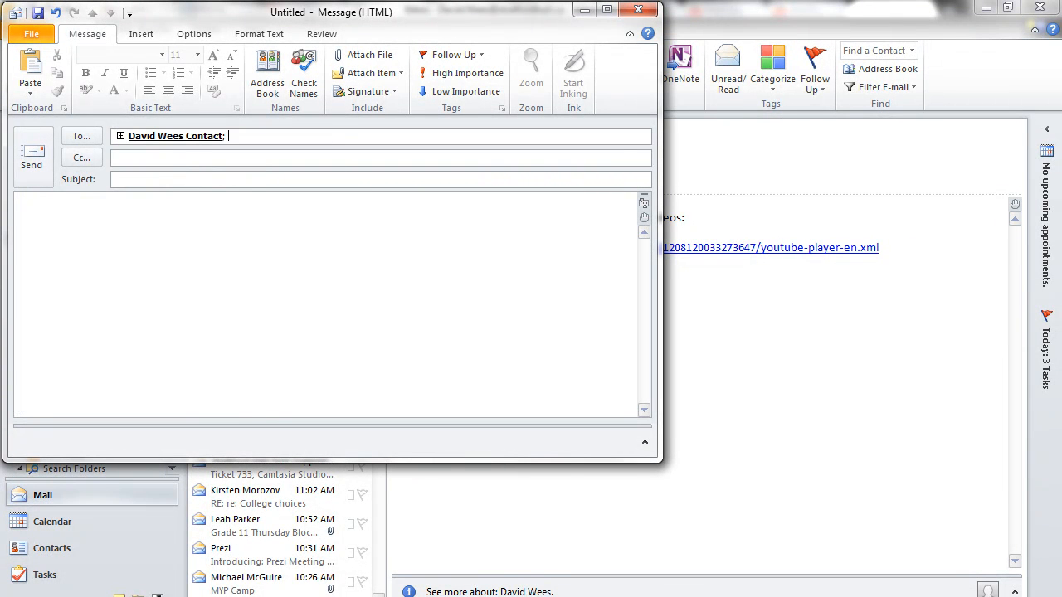